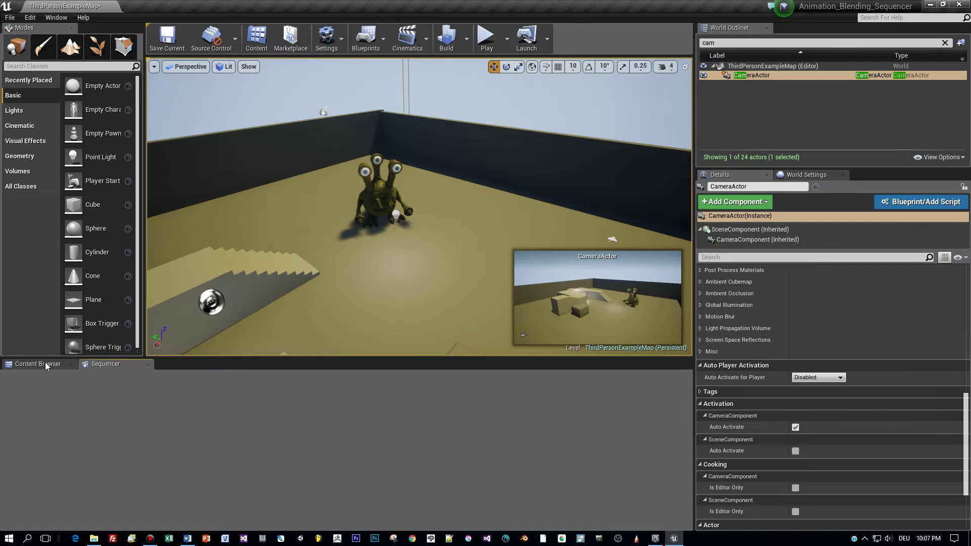
Step: Add a new level sequence saved over LS_Smash in Cinematics/Sequences, confirming the replace
left_click(427, 44)
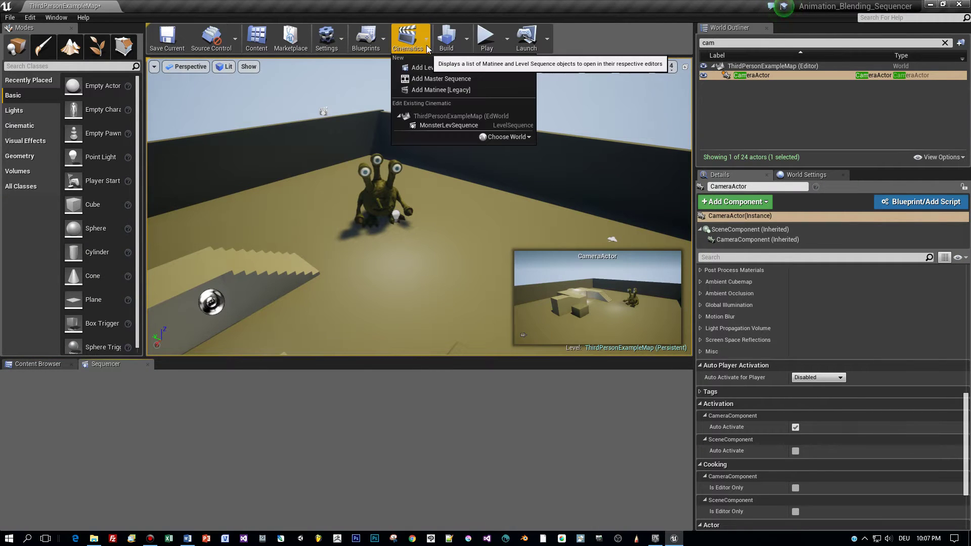
left_click(426, 65)
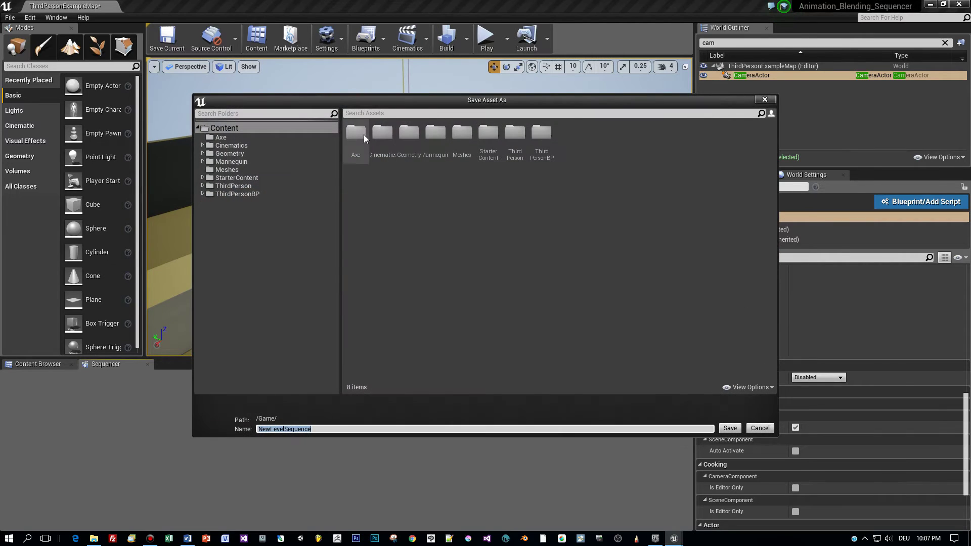
double_click(383, 134)
double_click(356, 142)
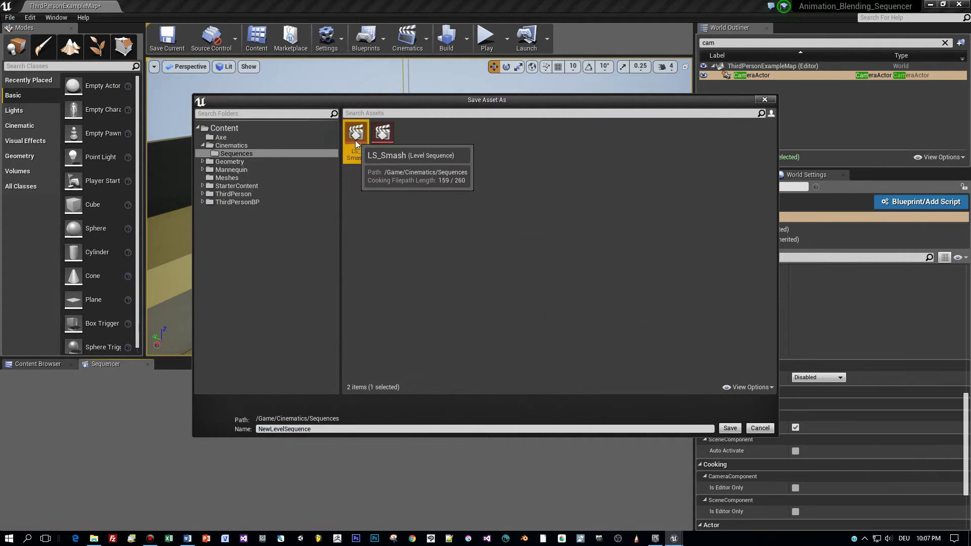
double_click(355, 141)
left_click(555, 307)
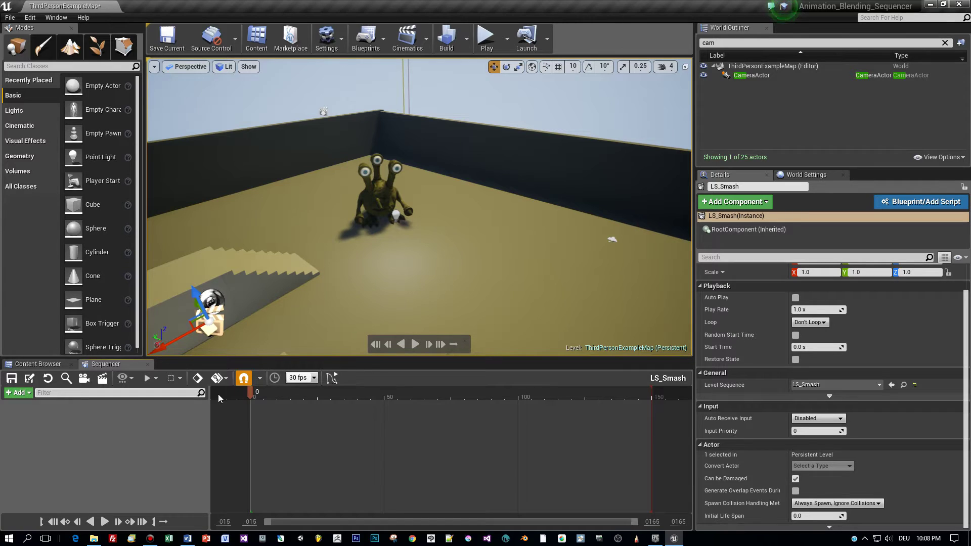
Step: Bind the monster actor to LS_Smash, found by searching 'monst' in the Actor To Sequencer list
left_click(28, 394)
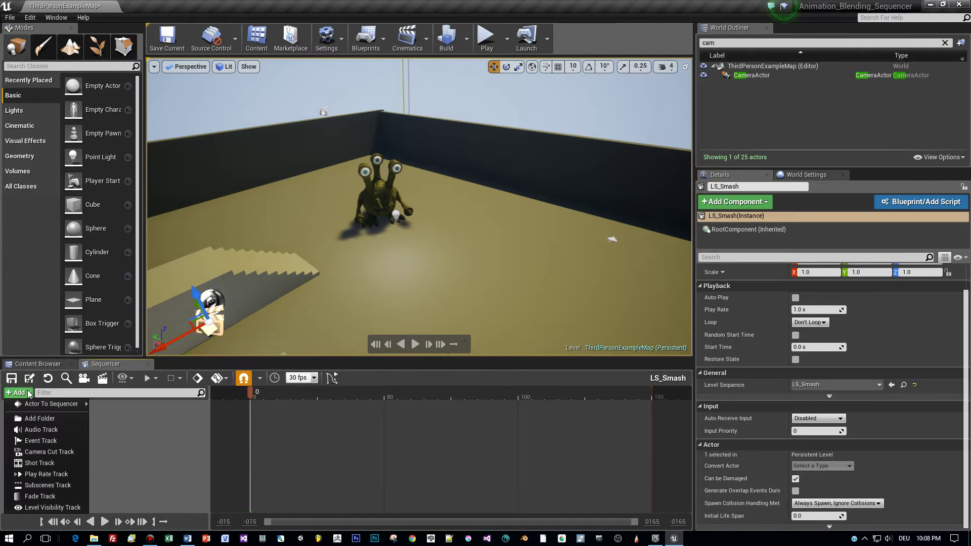
mouse_move(51, 404)
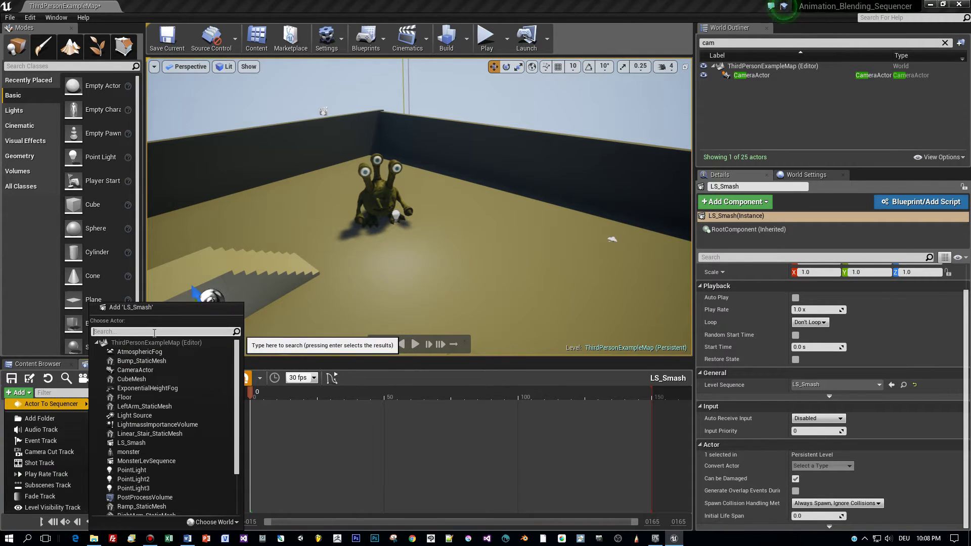
type("monst")
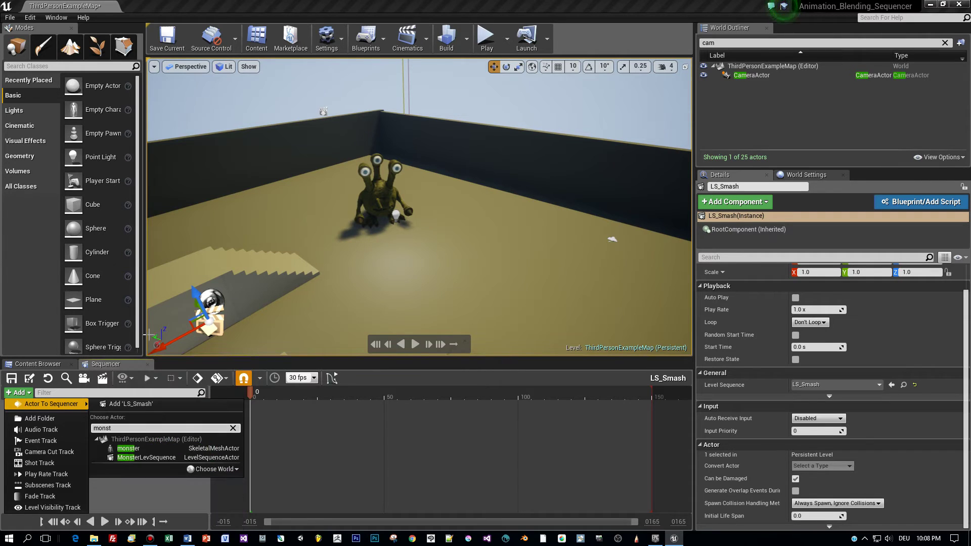
left_click(129, 449)
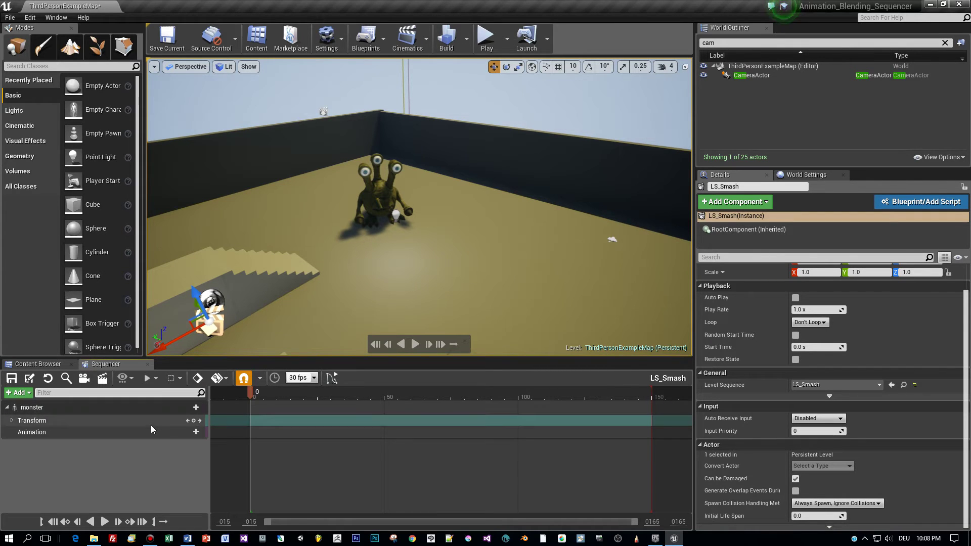
Step: Key the monster's Transform at frame 0, then move it forward across the floor at frame 50
left_click(194, 421)
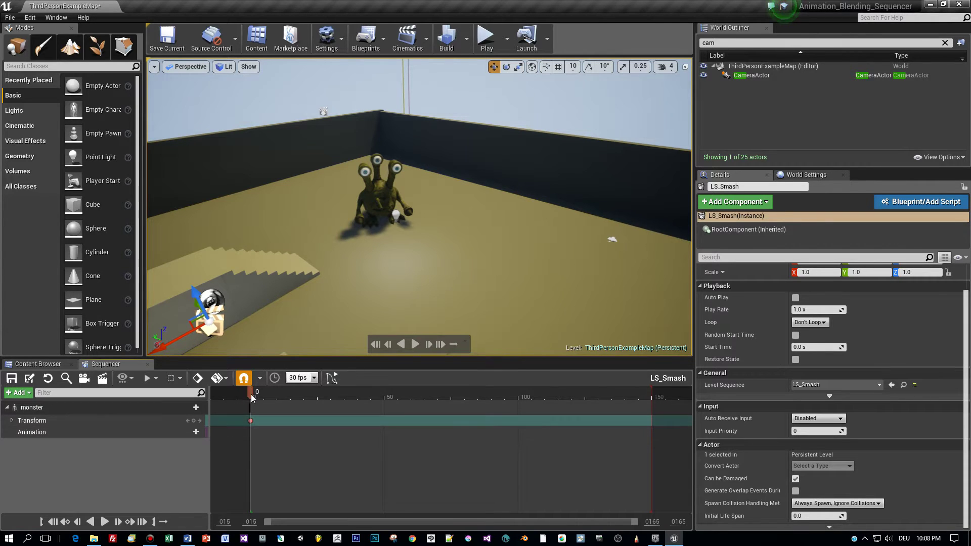
left_click_drag(250, 393, 386, 391)
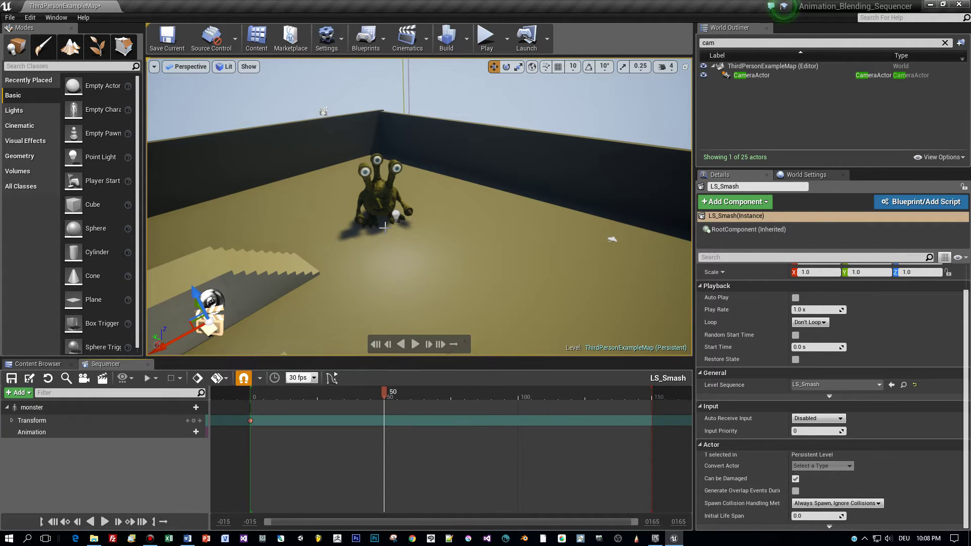
left_click(377, 205)
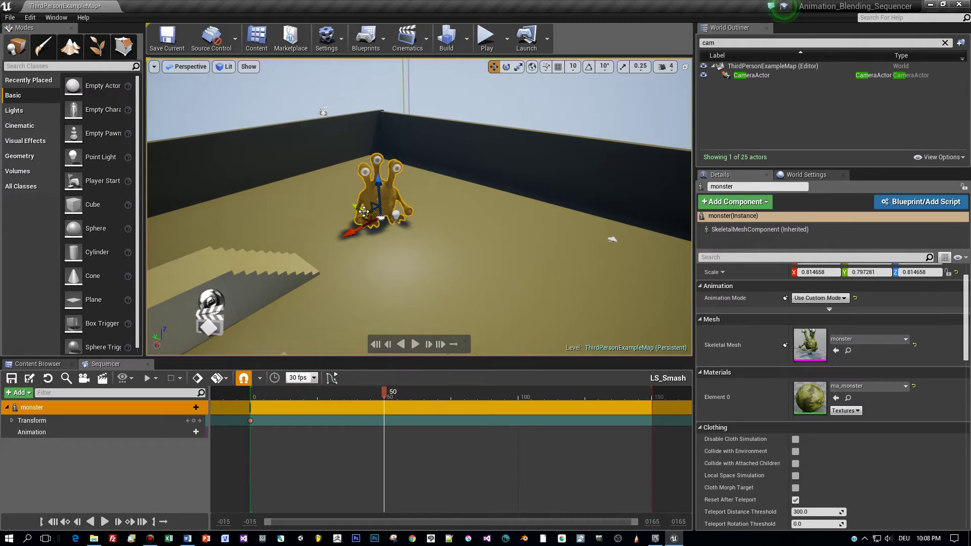
left_click_drag(375, 225, 388, 293)
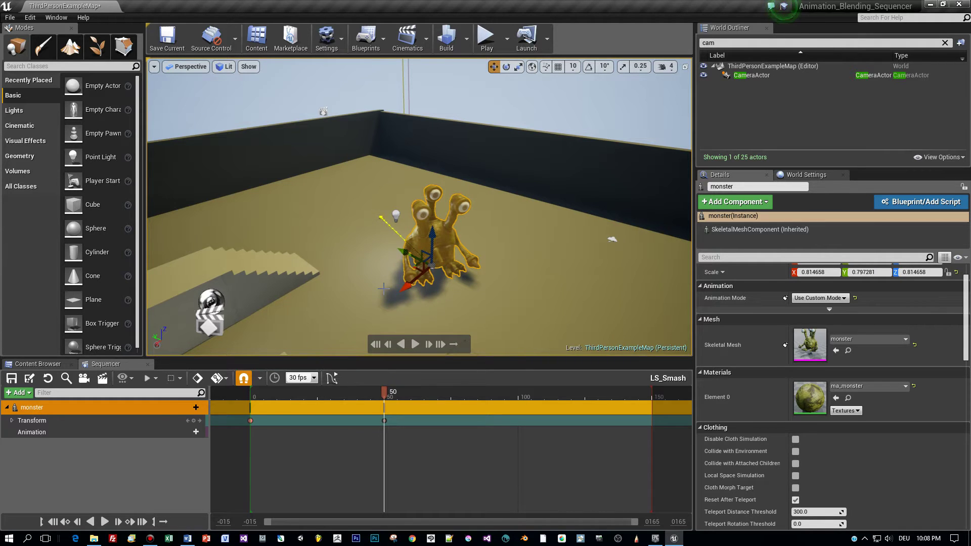
left_click_drag(384, 391, 251, 397)
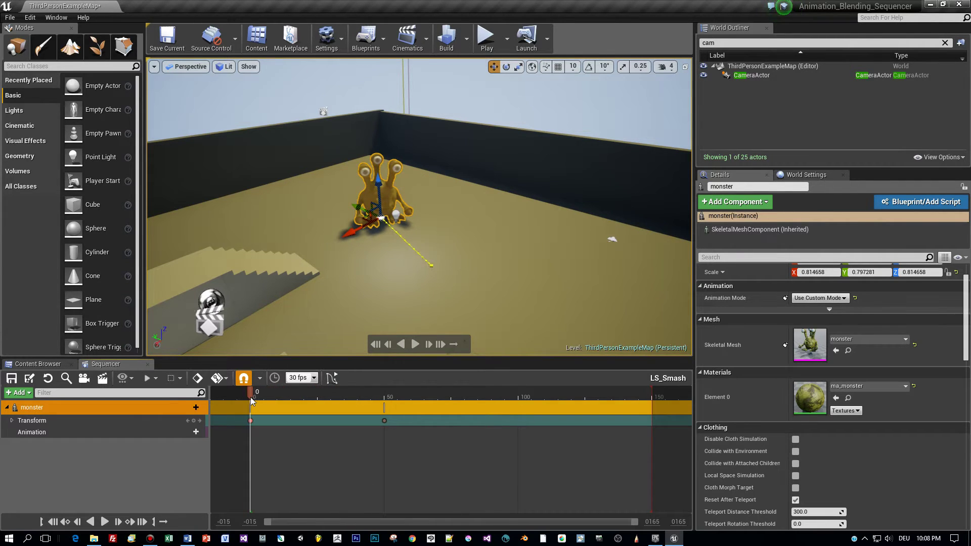
left_click(194, 432)
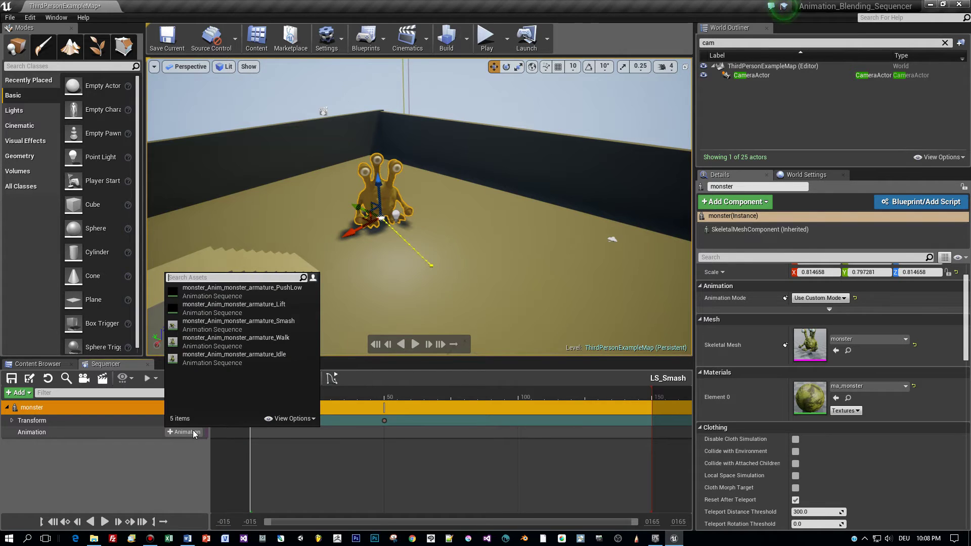
Step: Add monster_Anim_monster_armature_Walk looping to frame 50, preview it, and start a play test
left_click(242, 342)
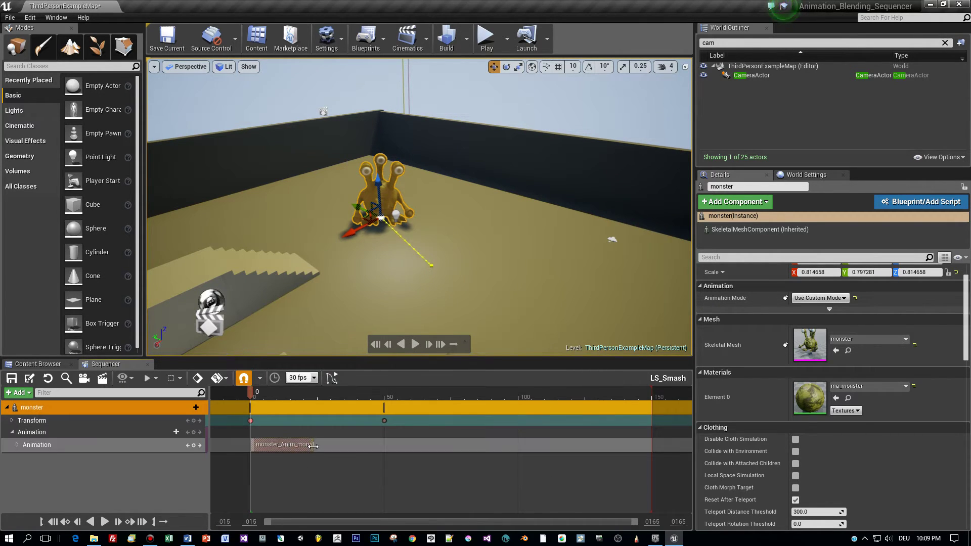
left_click_drag(316, 446, 383, 445)
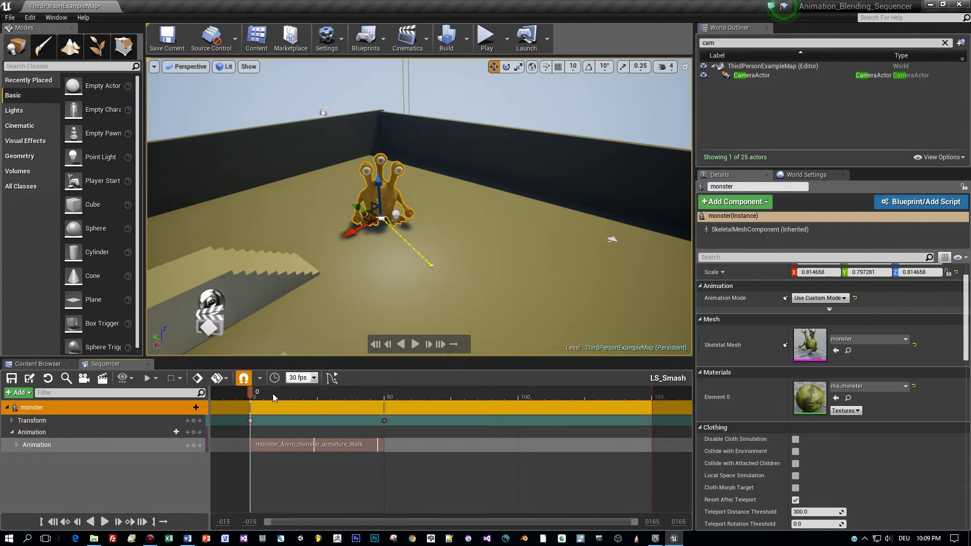
mouse_move(251, 390)
left_mouse_down()
mouse_move(303, 402)
mouse_move(384, 399)
mouse_move(242, 398)
mouse_move(251, 396)
left_mouse_up()
left_click(482, 35)
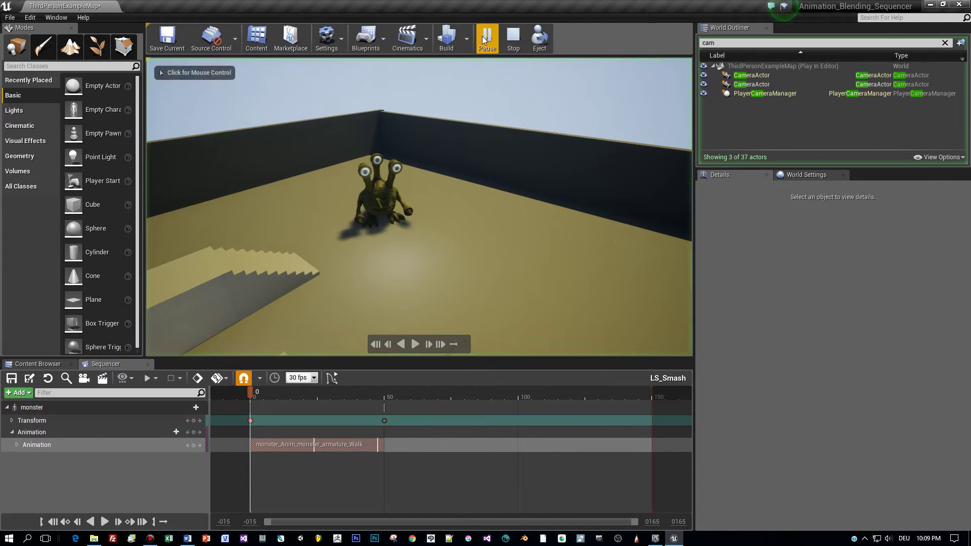
Step: Enable Auto Play on the LS_Smash actor and check it in a quick play test
left_click(512, 39)
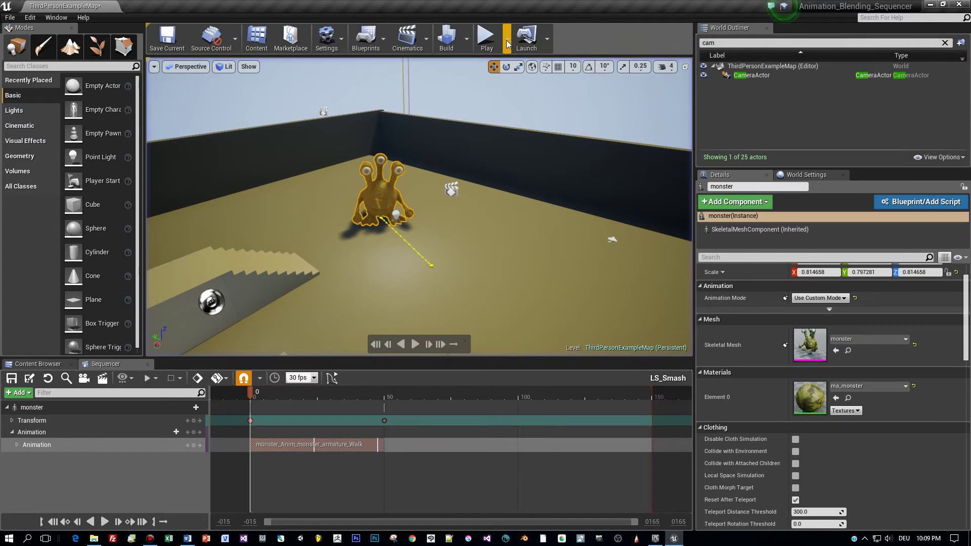
left_click(451, 189)
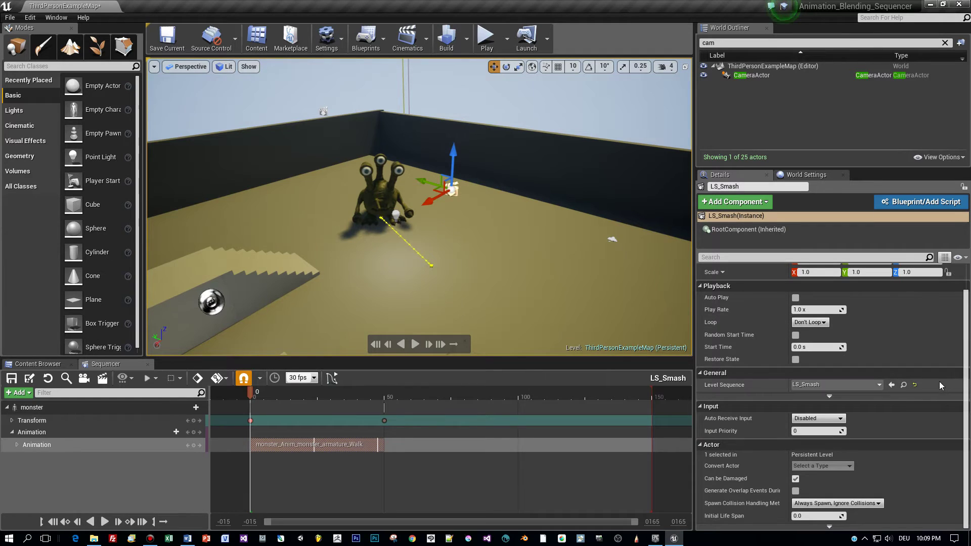
left_click(796, 298)
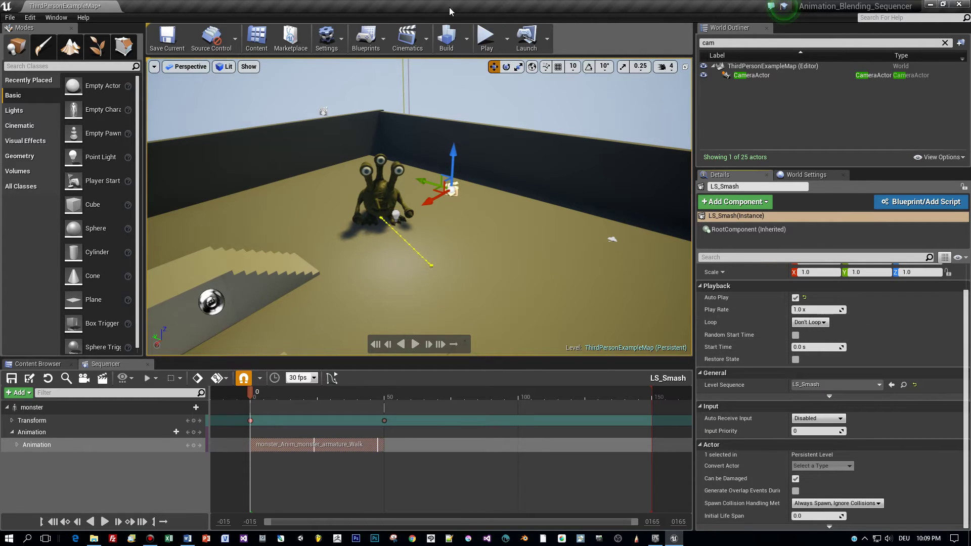
left_click(488, 38)
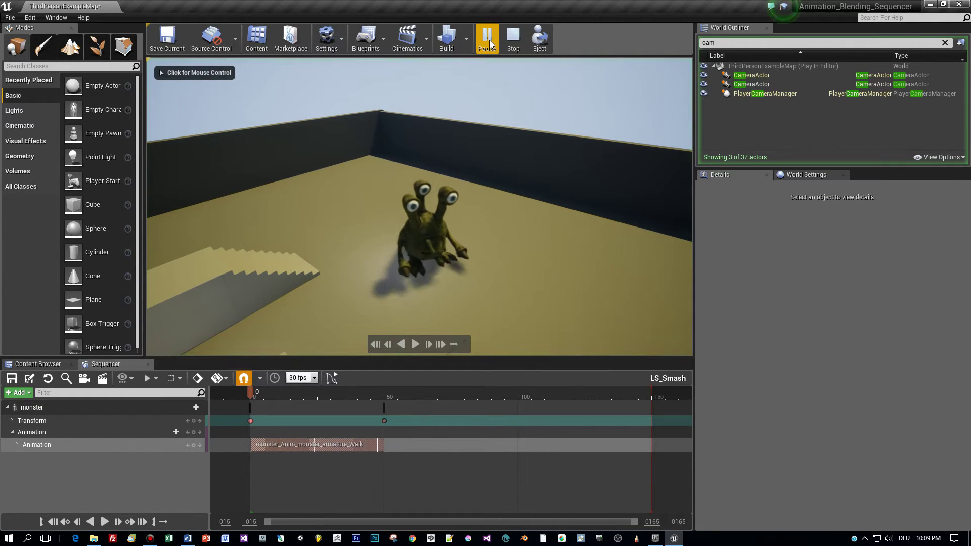
left_click(509, 39)
left_click(393, 140)
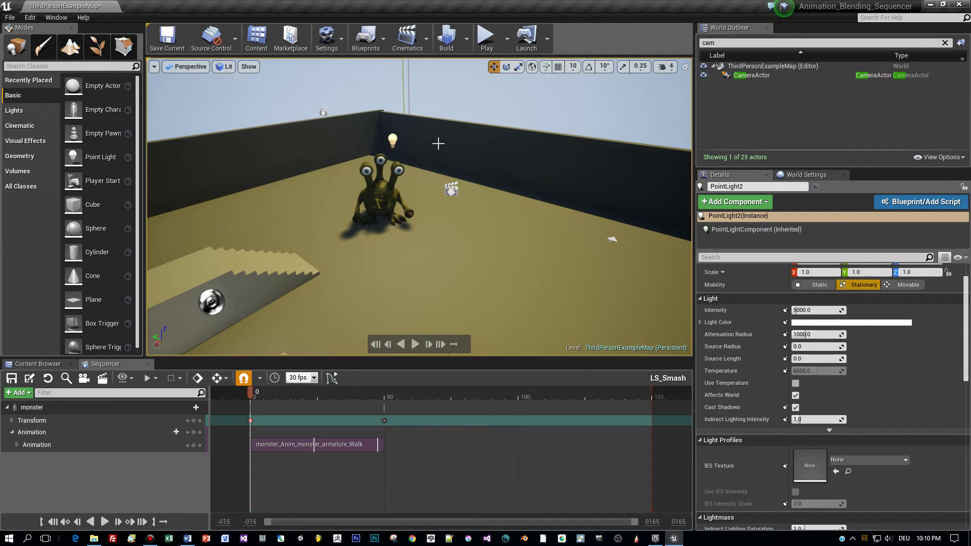
Step: Add monster_Anim_monster_armature_Smash on a second track, starting near frame 47
left_click(178, 434)
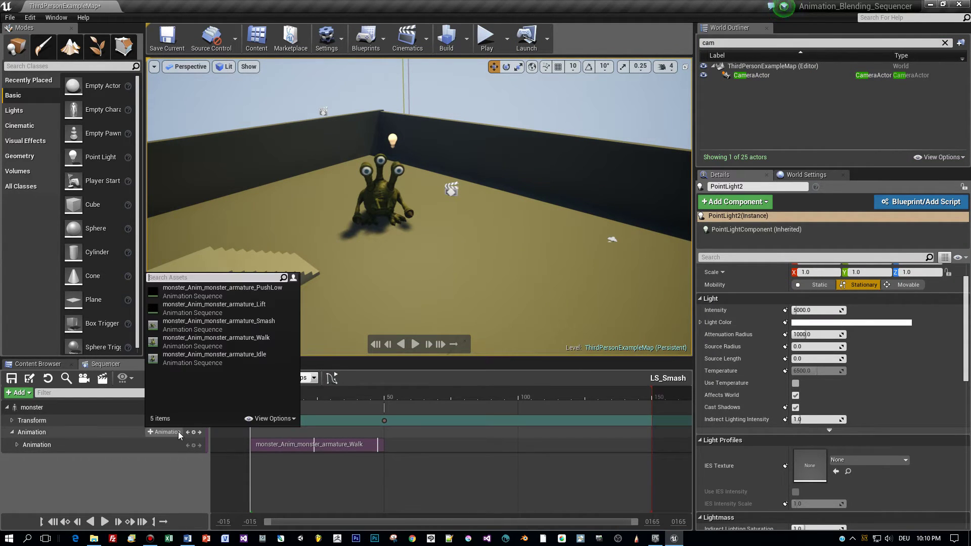
left_click(219, 325)
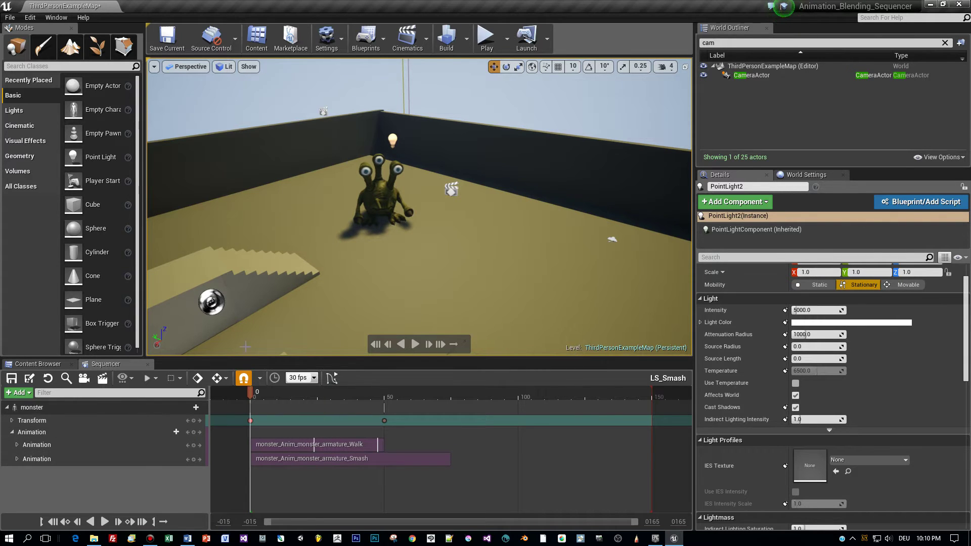
left_click_drag(294, 460, 418, 458)
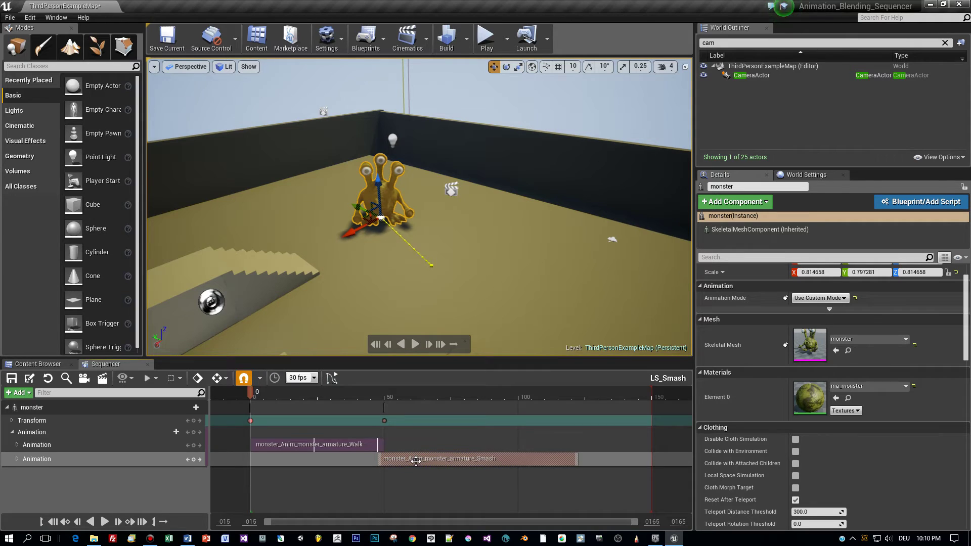
left_click_drag(255, 401, 381, 410)
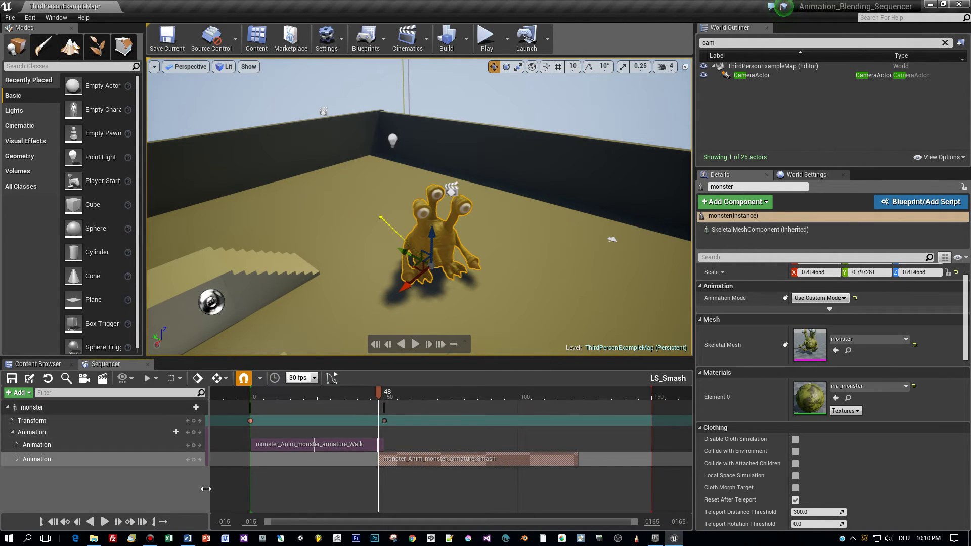
Step: Key the Smash track's Weight at 0.0 on frame 48
left_click(193, 460)
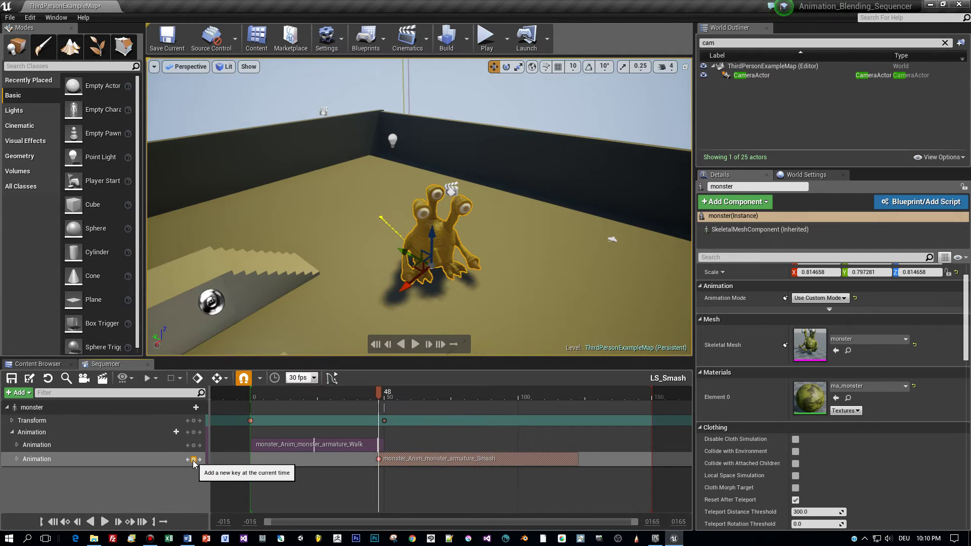
left_click(18, 459)
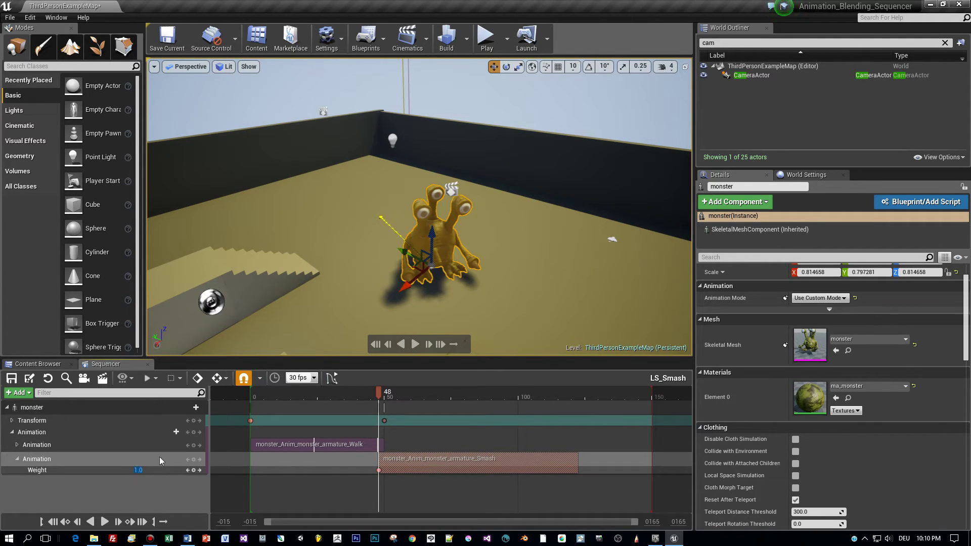
type("0")
key("Return")
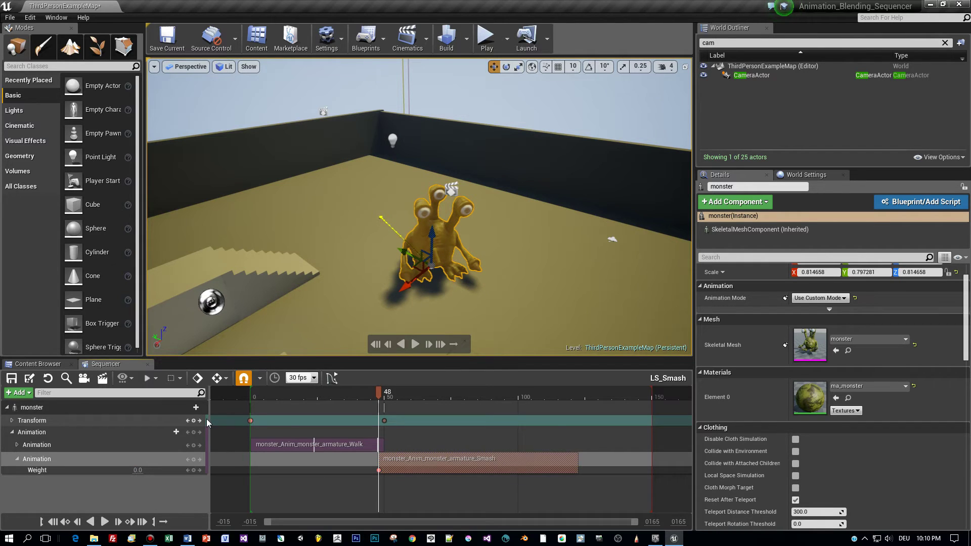
Step: Key the Smash Weight at 1.0 on frame 50 and scrub back to check the blend
left_click_drag(381, 394, 386, 395)
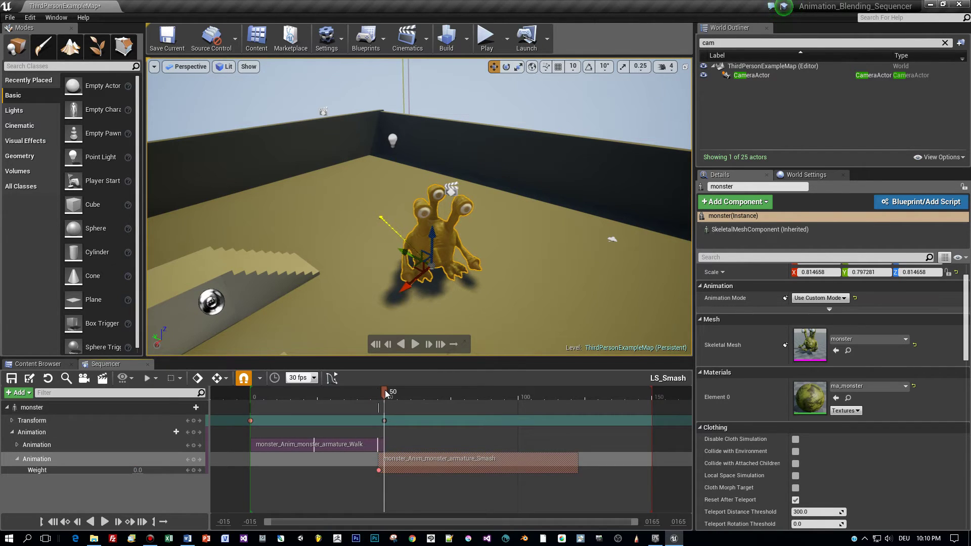
left_click(194, 471)
left_click(136, 469)
type("1")
key("Return")
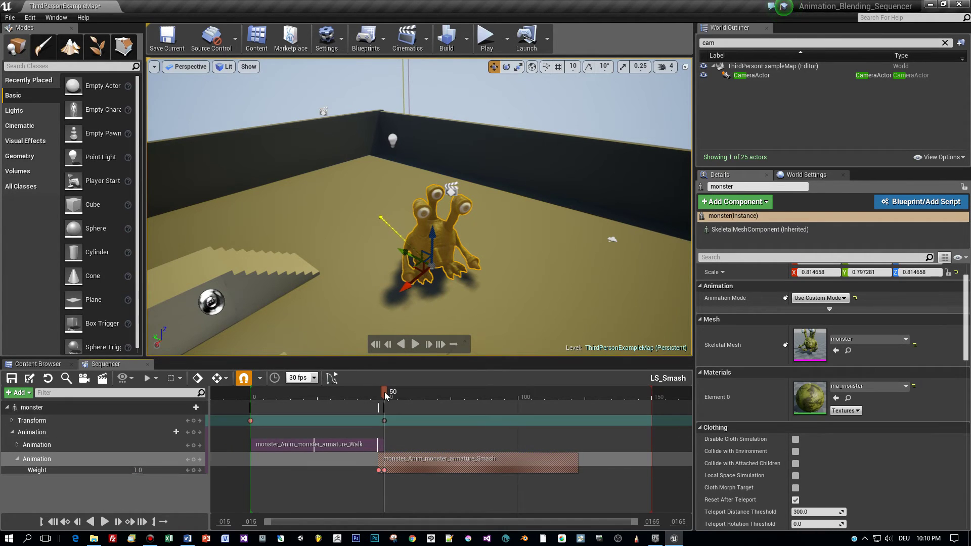
left_click_drag(377, 396, 251, 408)
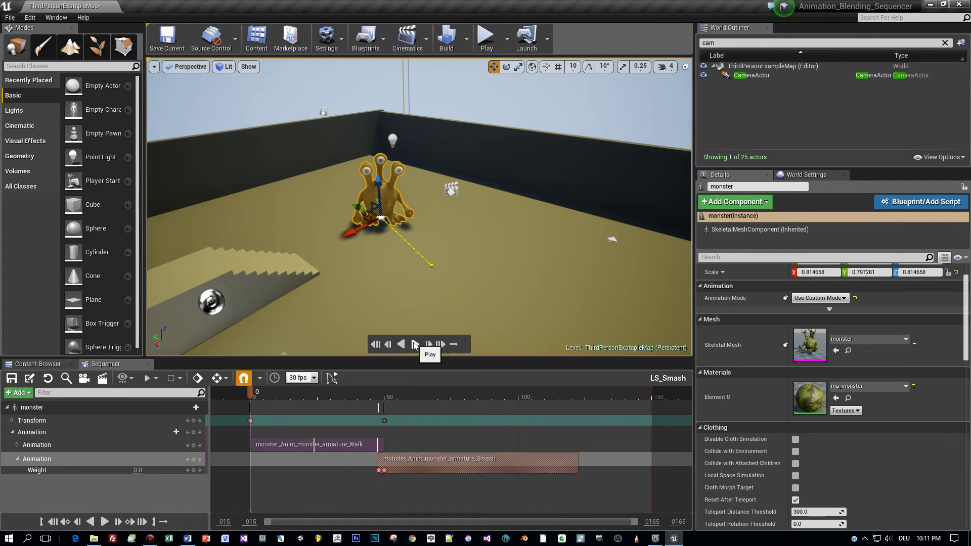
Step: Play the walk-to-smash preview, then place the sequence time at frame 119
left_click(415, 344)
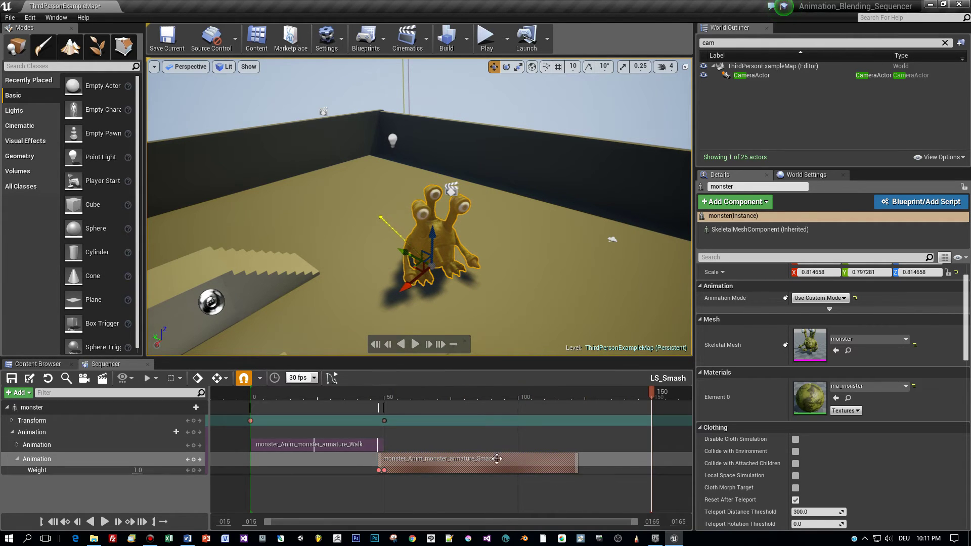
left_click(561, 395)
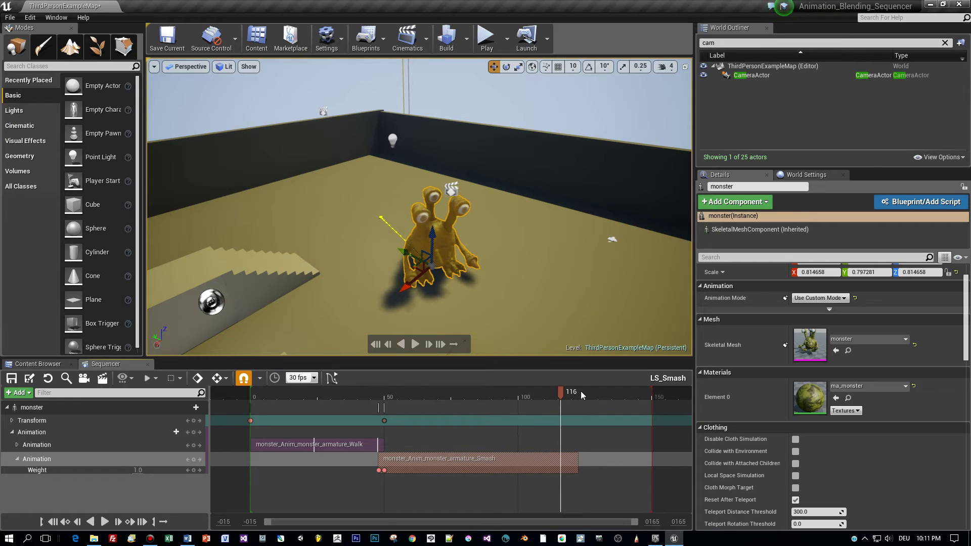
left_click_drag(565, 394, 571, 394)
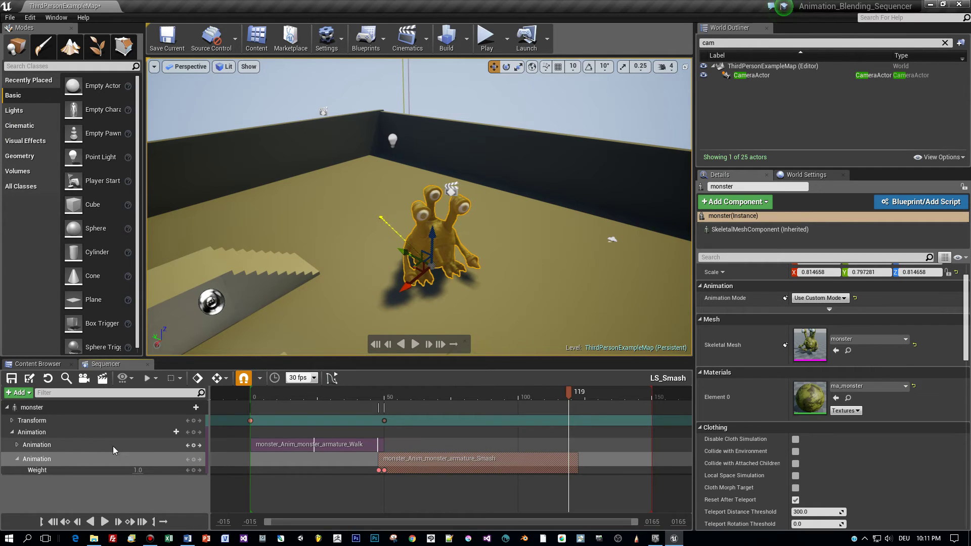
Step: Add the Idle animation at frame 119 on its own third track
left_click(178, 433)
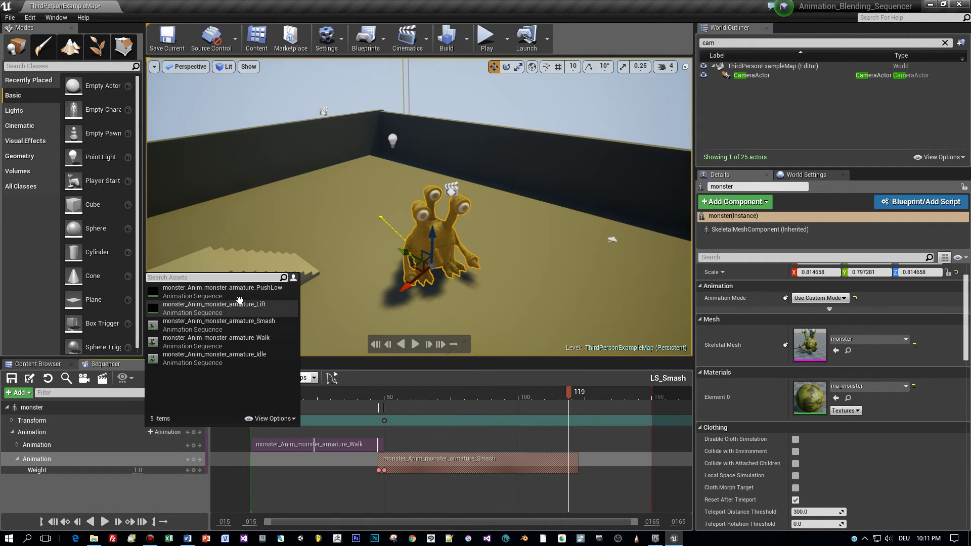
left_click(246, 356)
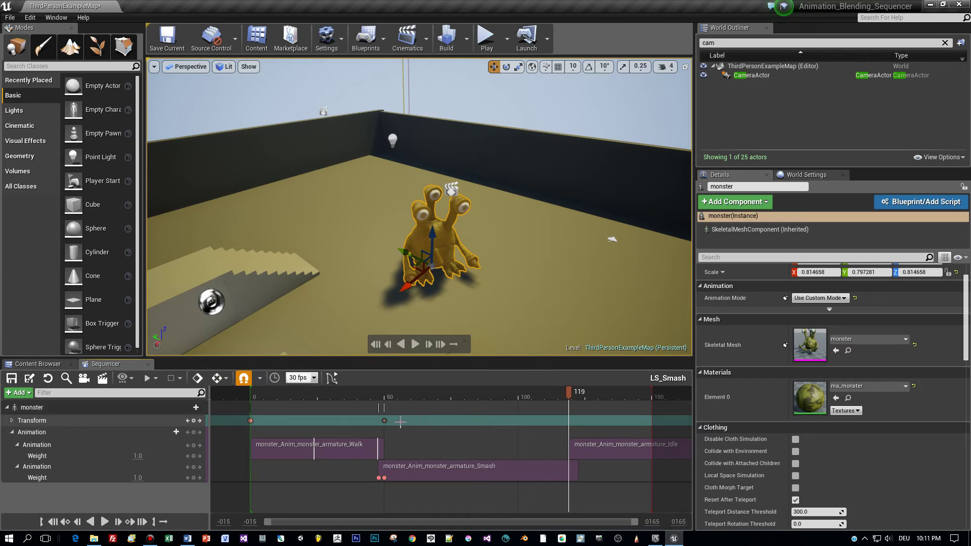
left_click_drag(609, 449, 609, 472)
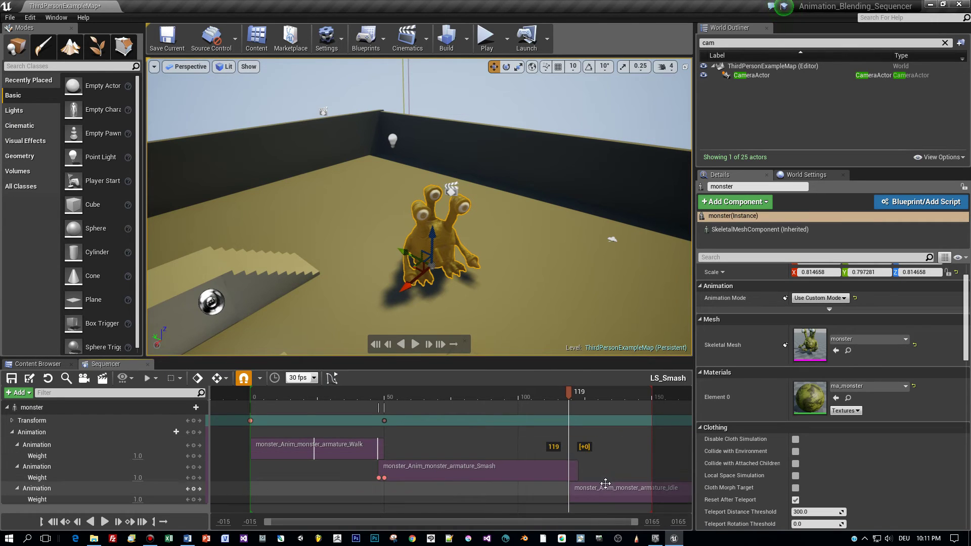
Step: Key Idle Weight 0.0 at frame 119 and 1.0 at frame 122, then scrub back
left_click(195, 500)
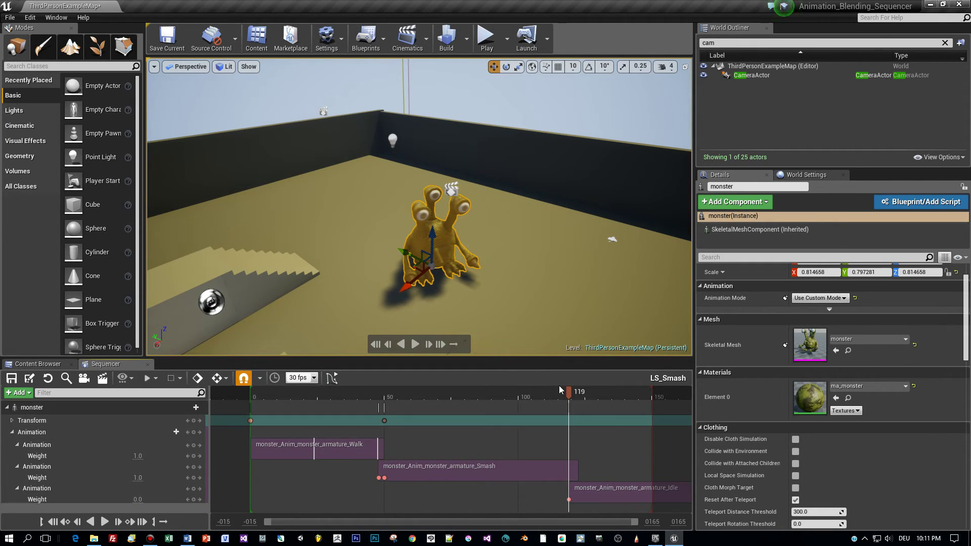
left_click_drag(569, 397, 579, 398)
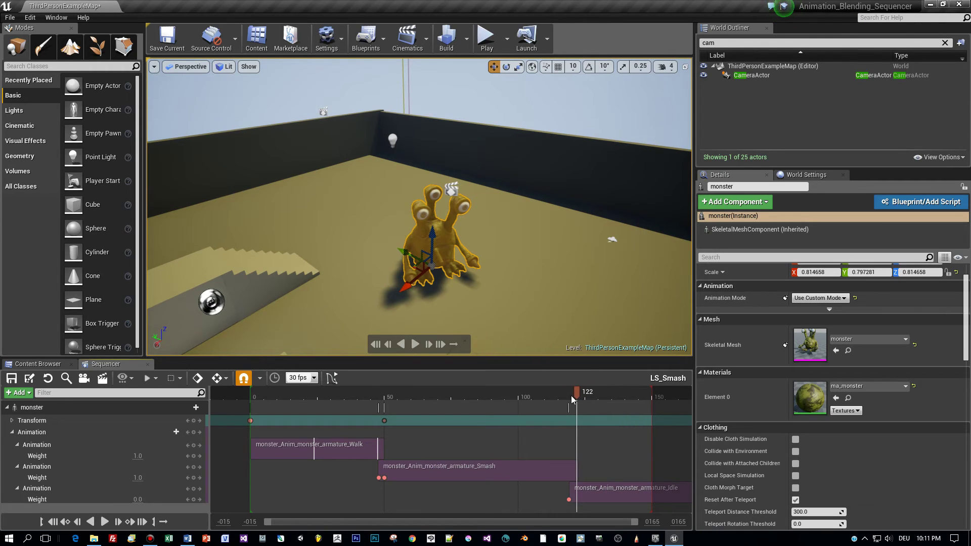
left_click(193, 500)
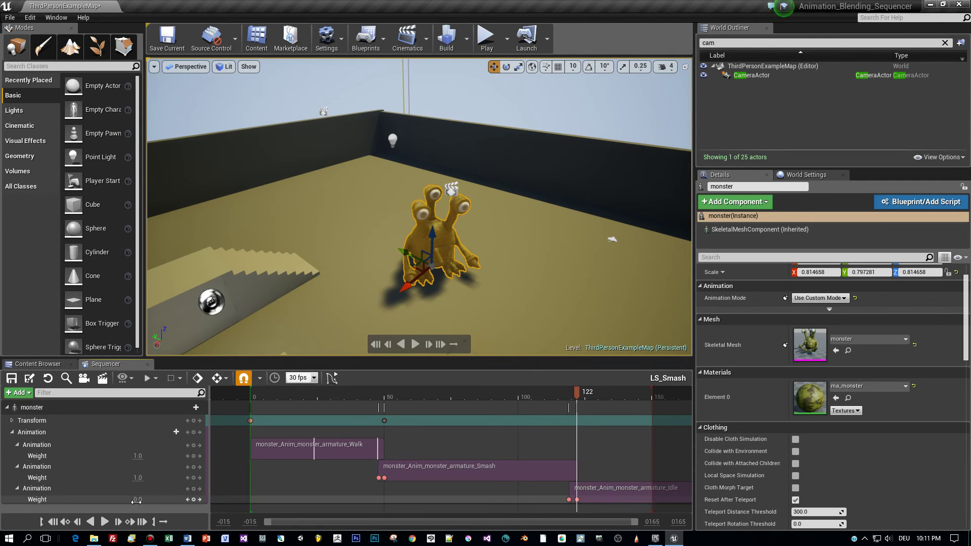
type("1")
key("Return")
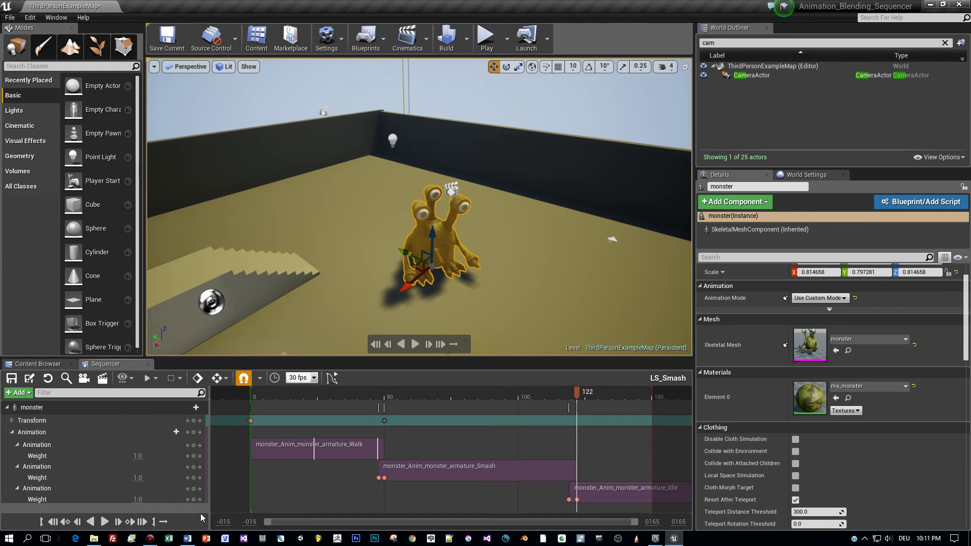
left_click_drag(577, 398, 250, 400)
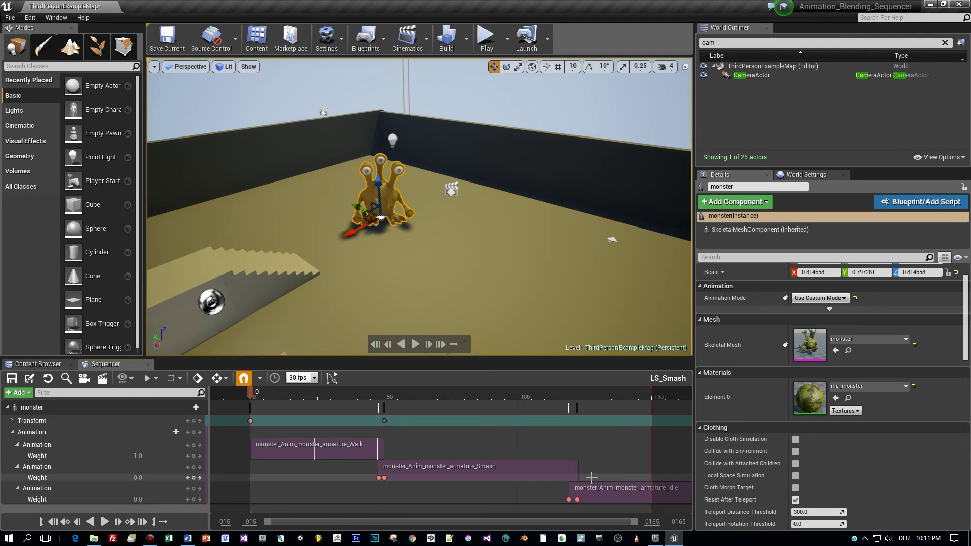
Step: Move the playback end marker out to about frame 370, then play the level
scroll(614, 471, "down", 5)
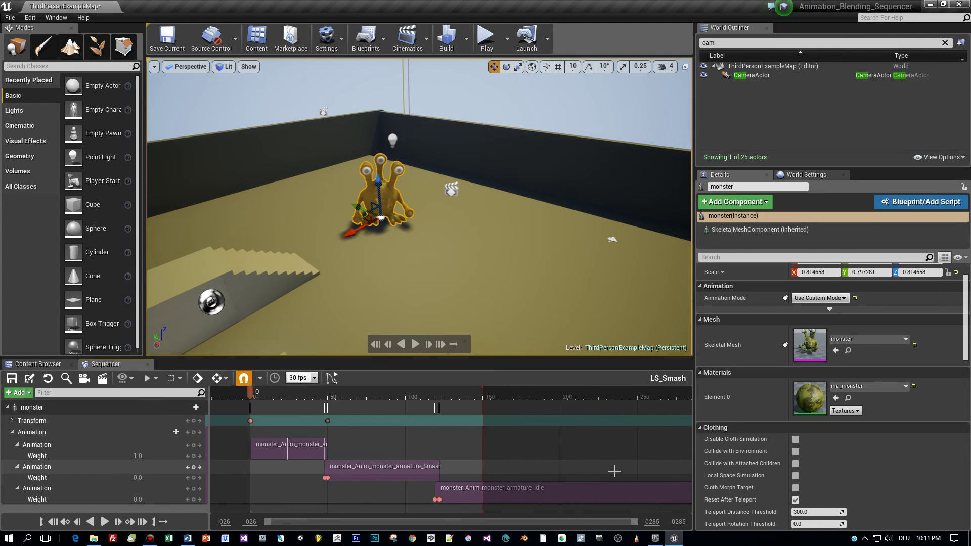
scroll(614, 471, "down", 4)
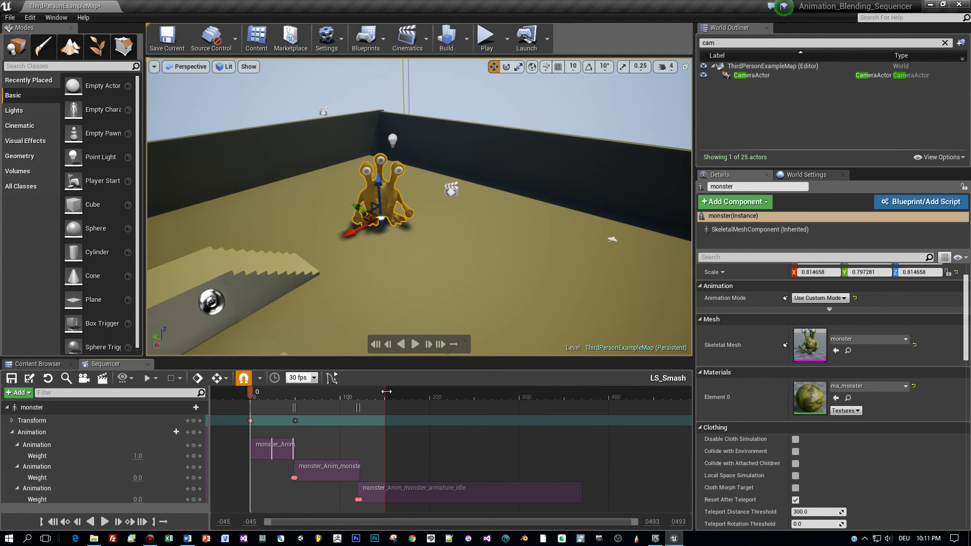
left_click_drag(385, 391, 582, 409)
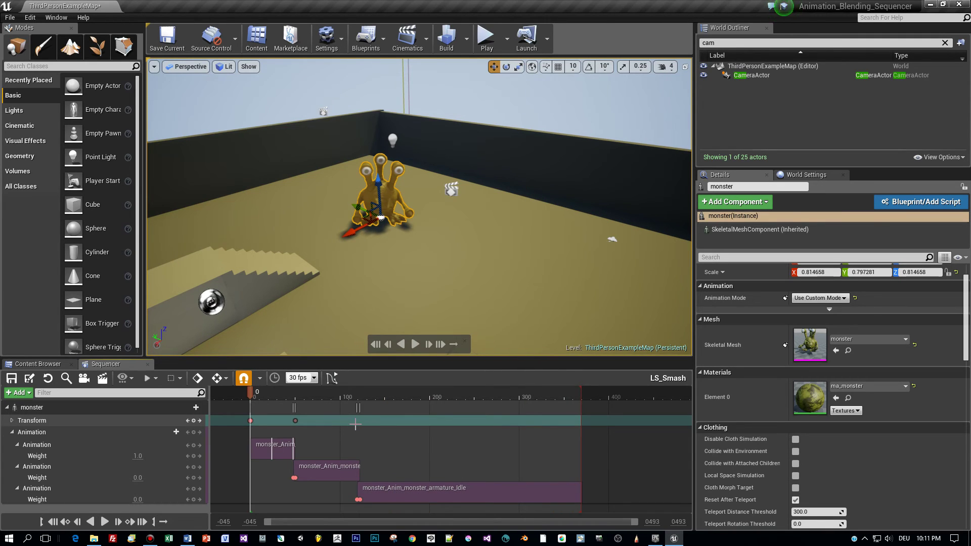
left_click(486, 37)
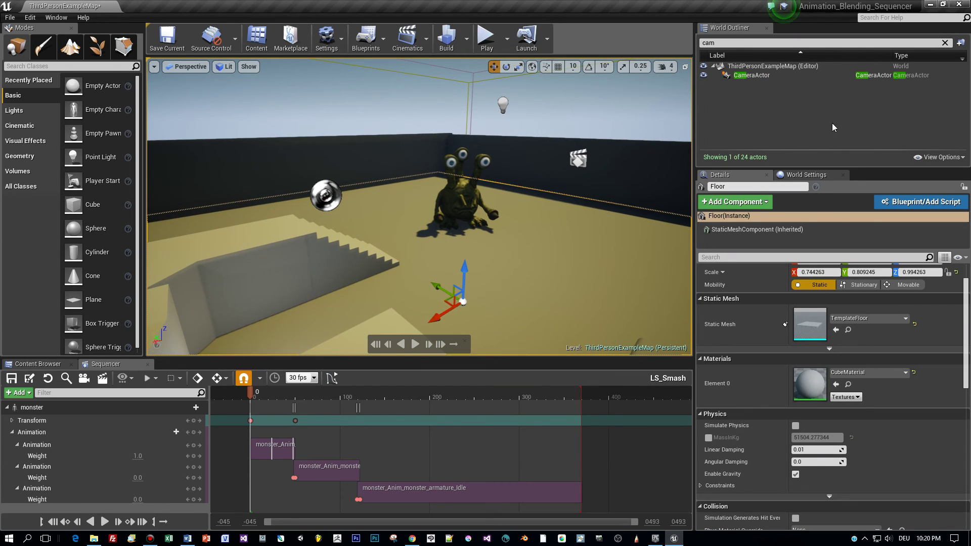
Step: Snap the CameraActor to the current viewport view, then play the level in the editor
right_click(768, 76)
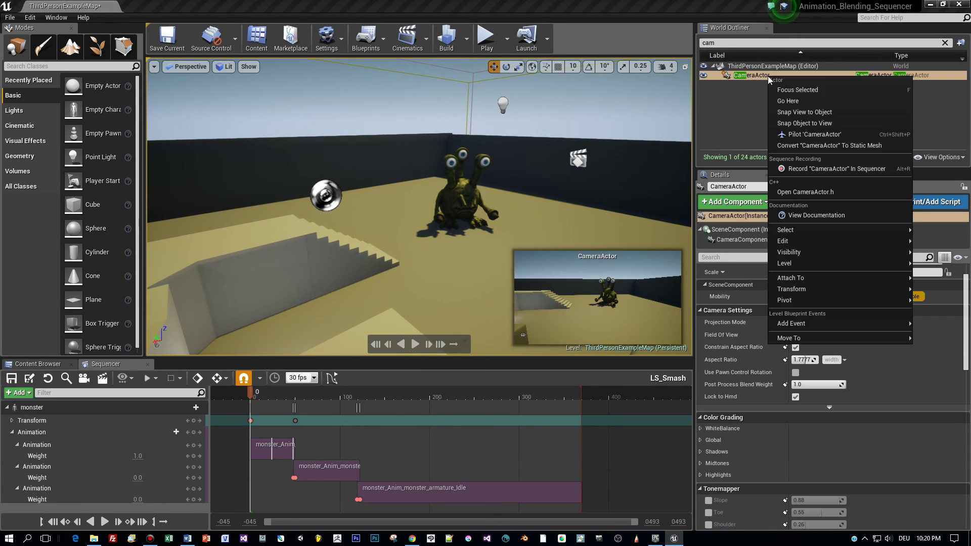
left_click(827, 126)
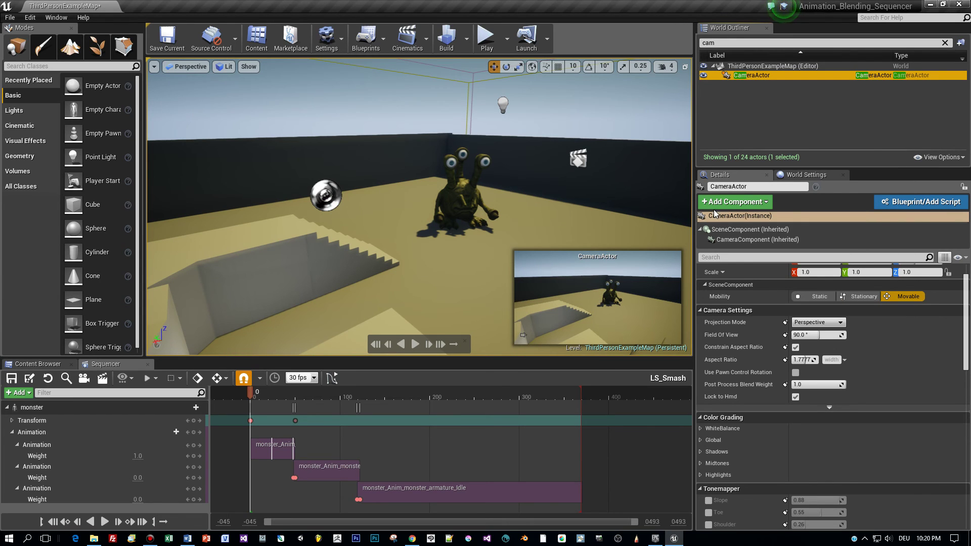
left_click(487, 39)
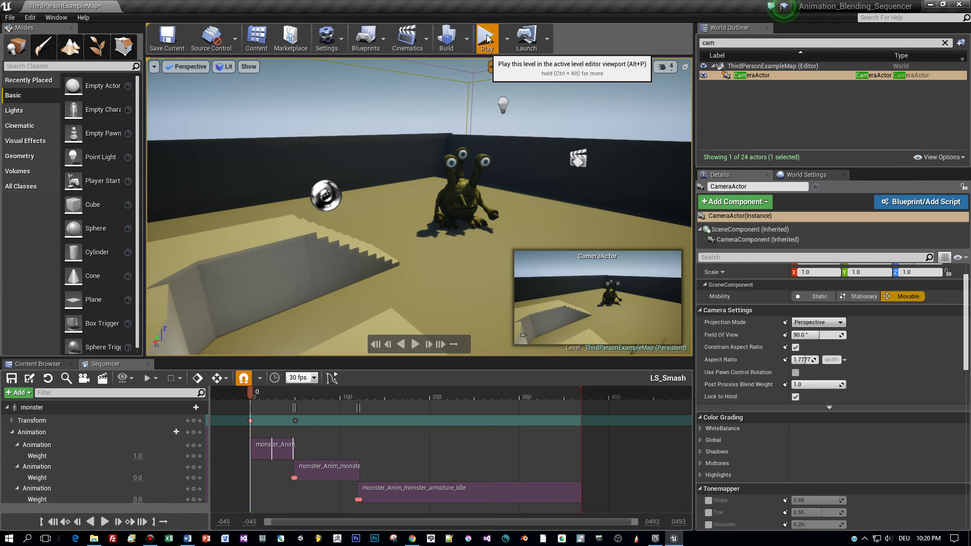